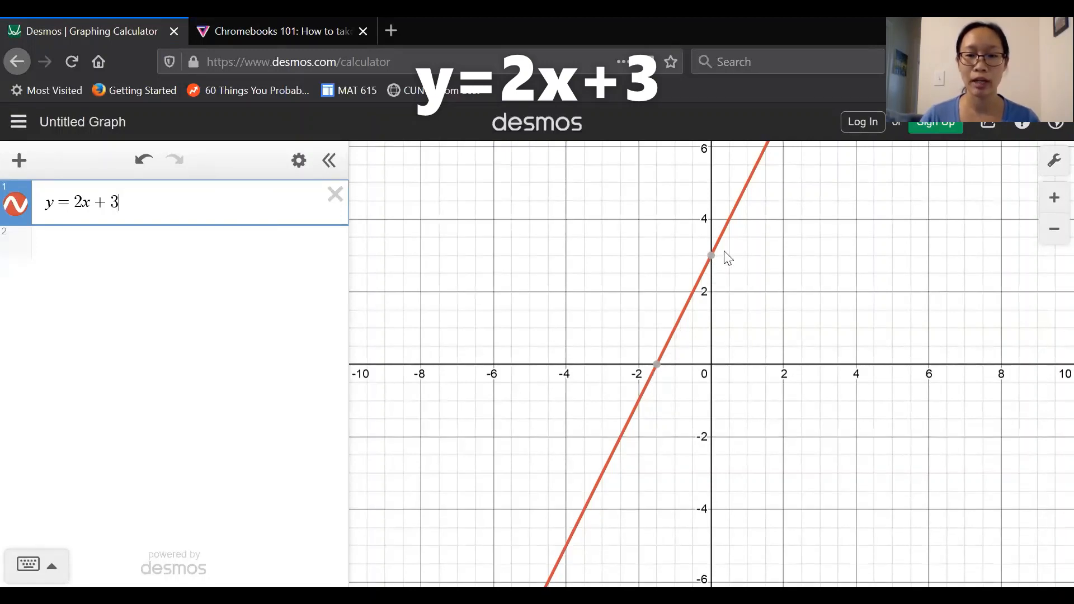
# Step: Inspect the x- and y-intercept points of the line y = 2x + 3 on the graph
pyautogui.moveTo(716, 269)
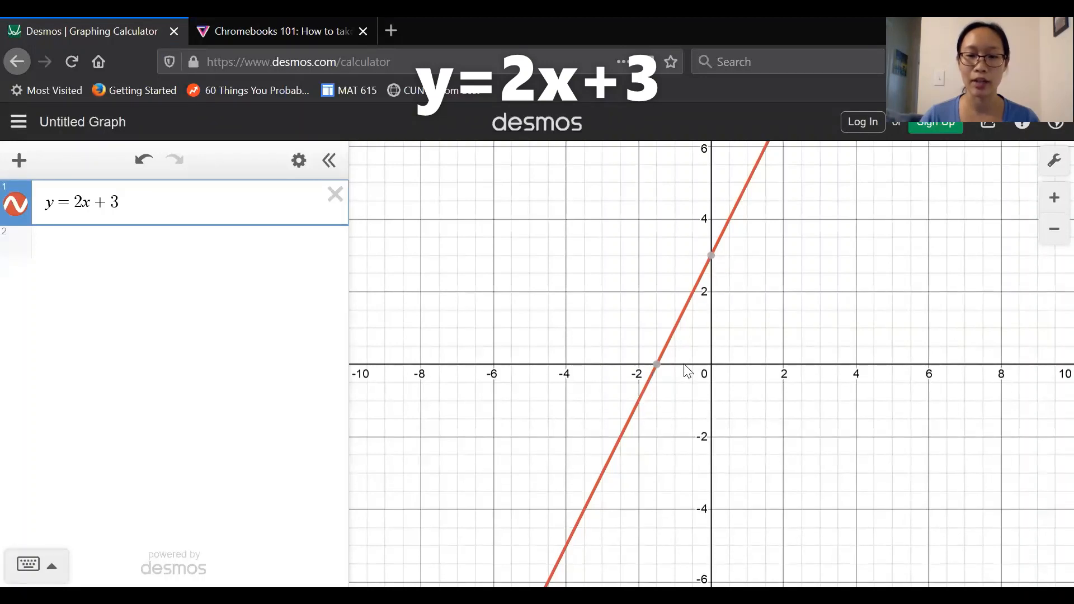
pyautogui.moveTo(657, 373)
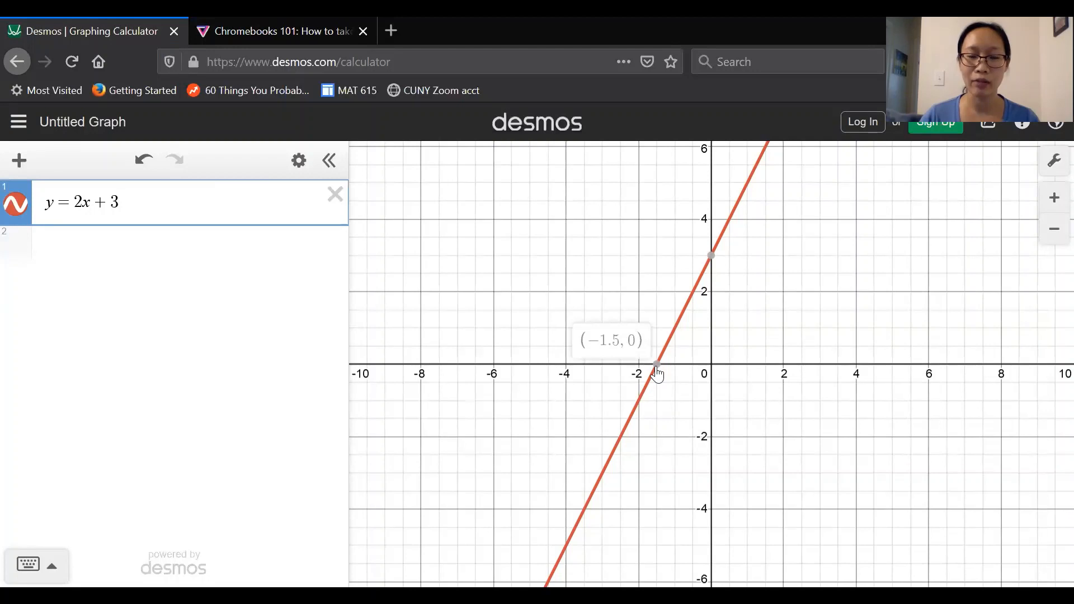
pyautogui.click(657, 373)
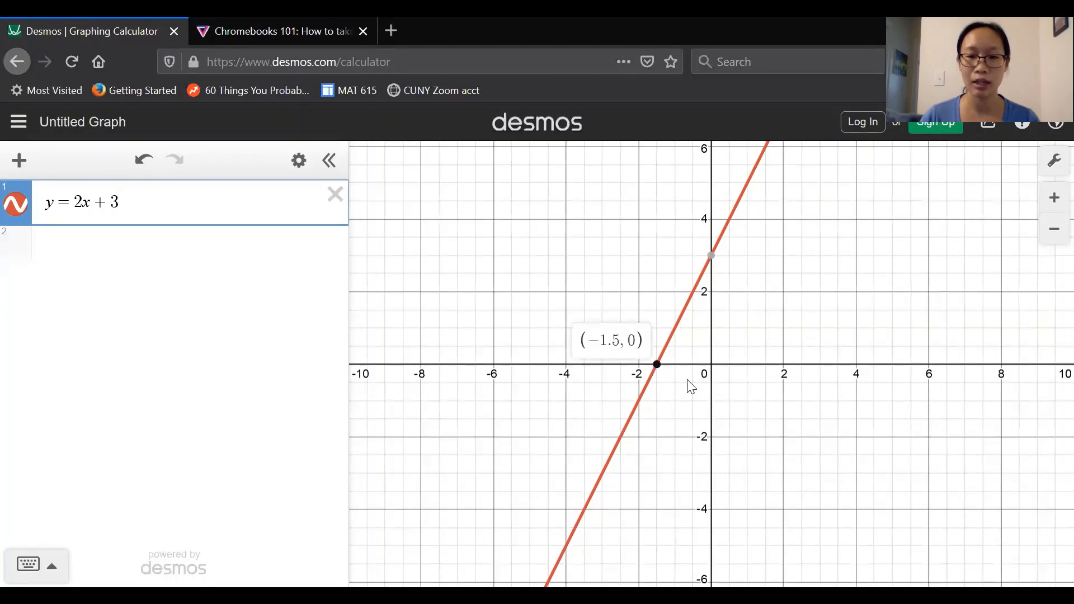
pyautogui.click(713, 262)
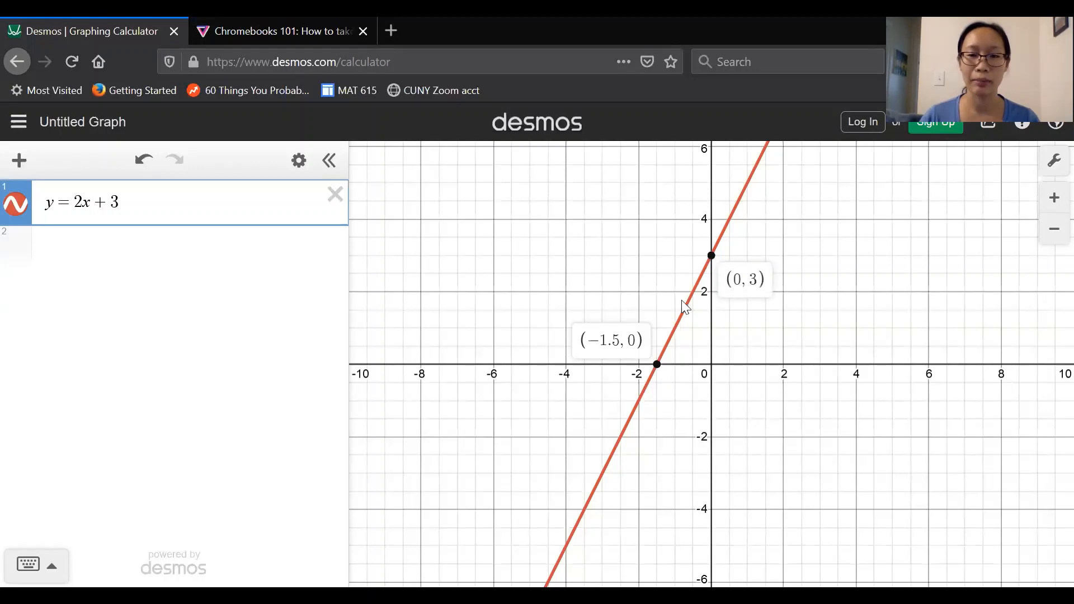
pyautogui.click(858, 273)
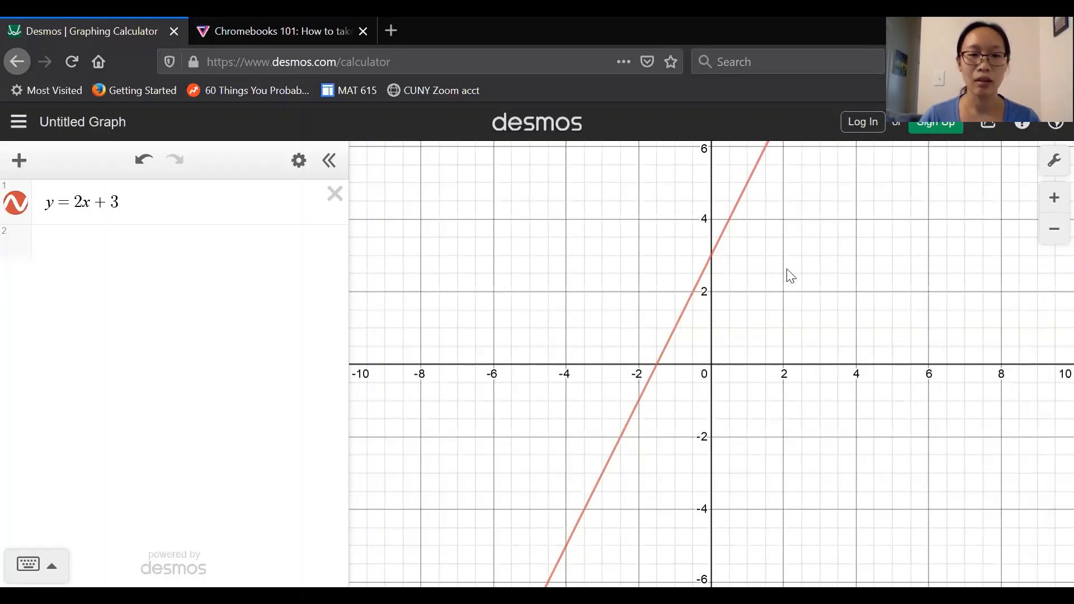
# Step: Graph the line y = -1/4 x in a new expression row
pyautogui.click(130, 246)
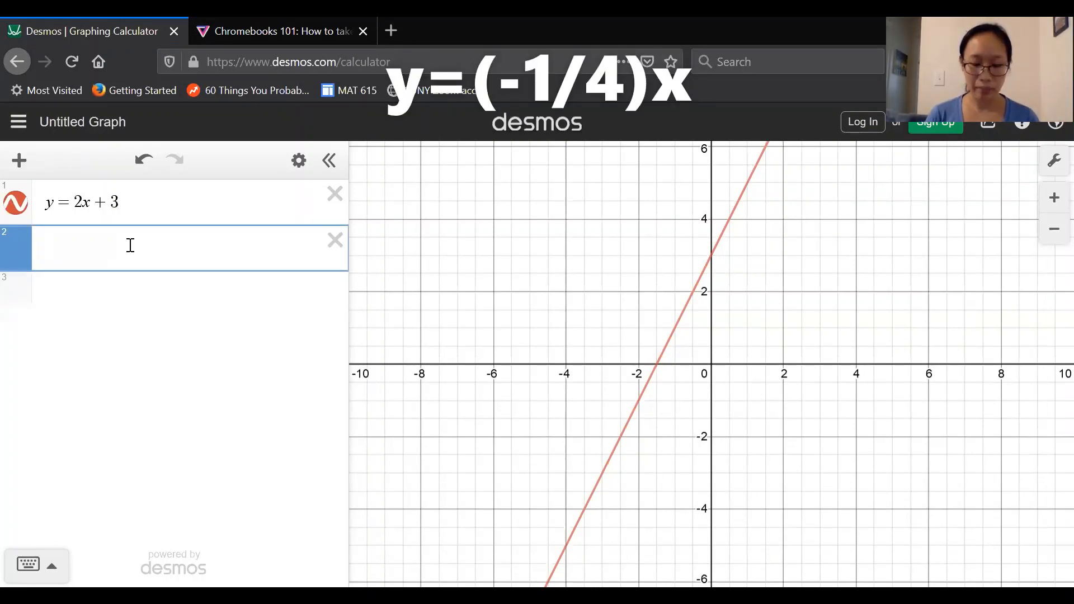
pyautogui.write('y=')
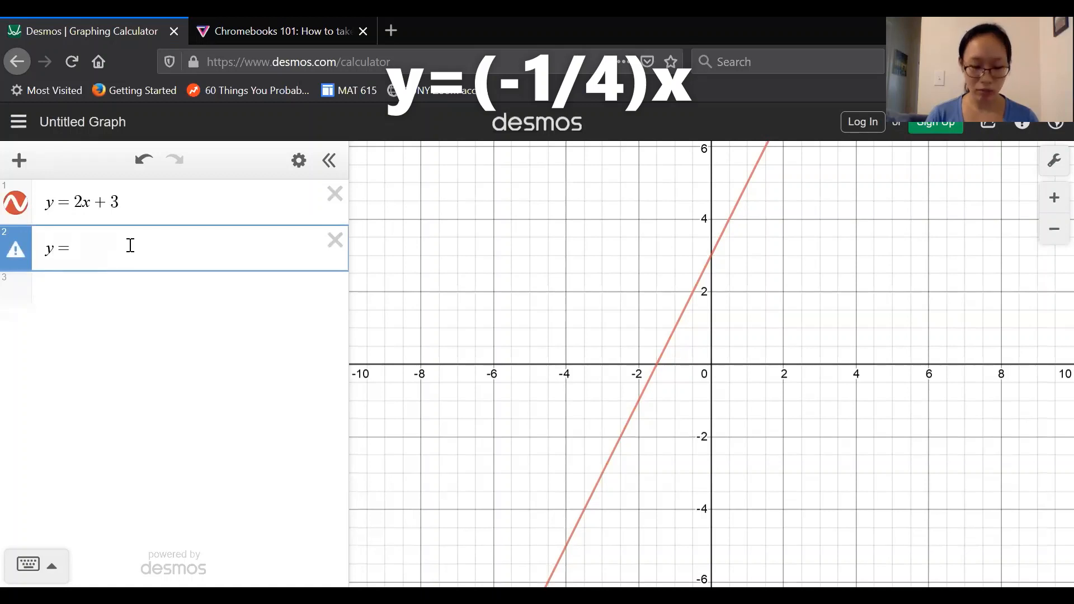
pyautogui.write('-1/')
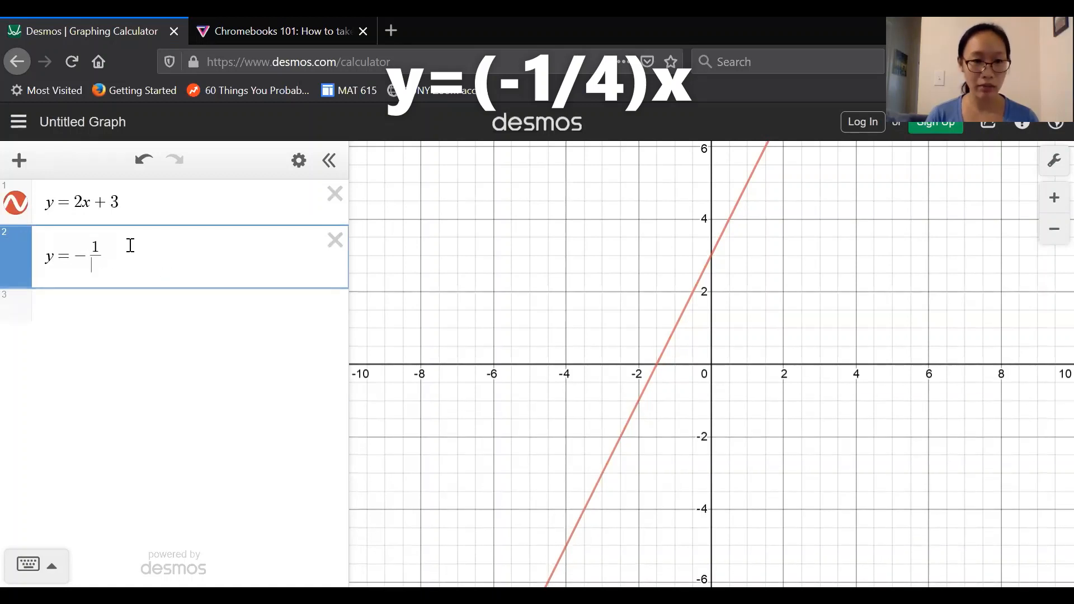
pyautogui.write('4x')
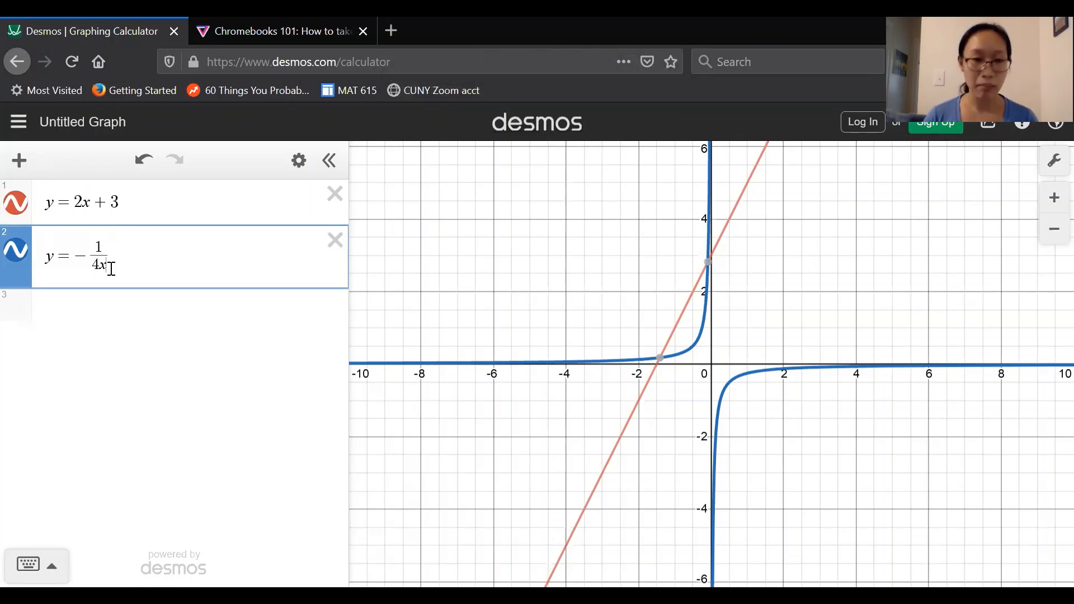
pyautogui.press('BackSpace')
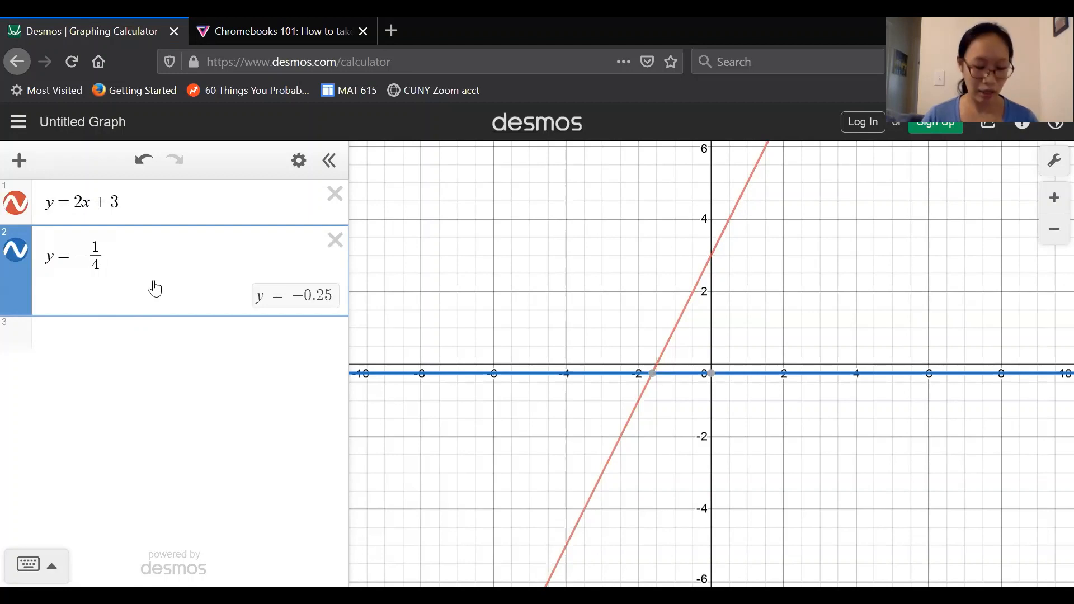
pyautogui.write('x')
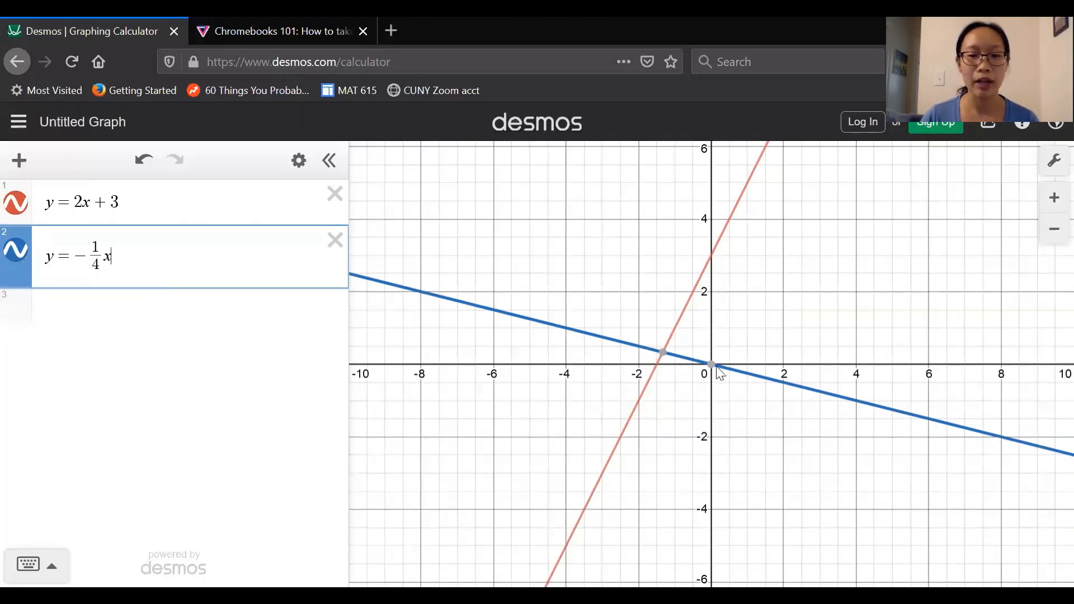
# Step: Inspect the intersection point of the two lines
pyautogui.moveTo(663, 354)
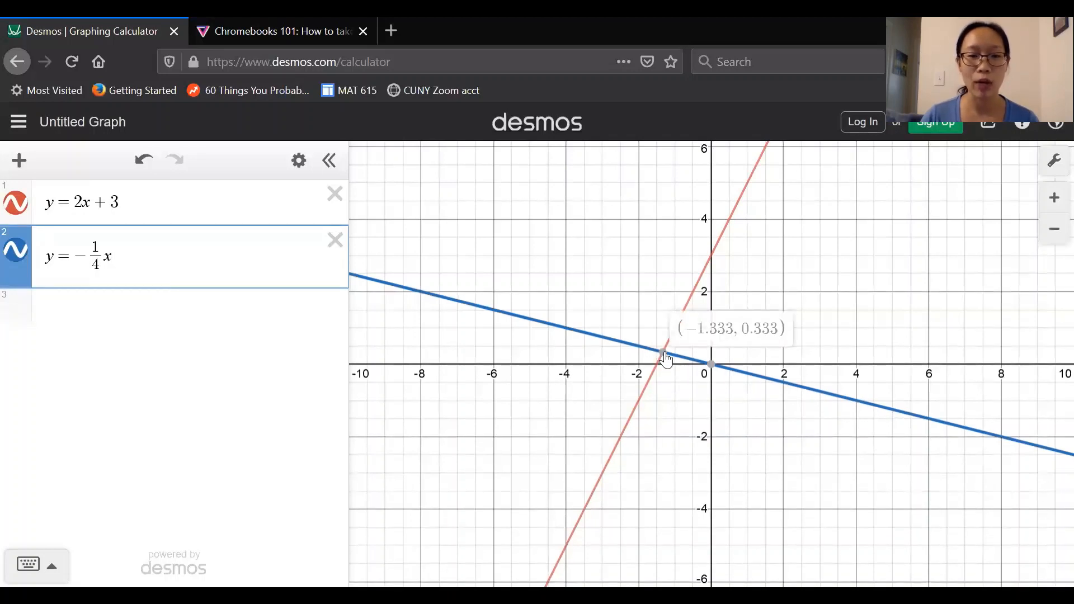
pyautogui.click(664, 353)
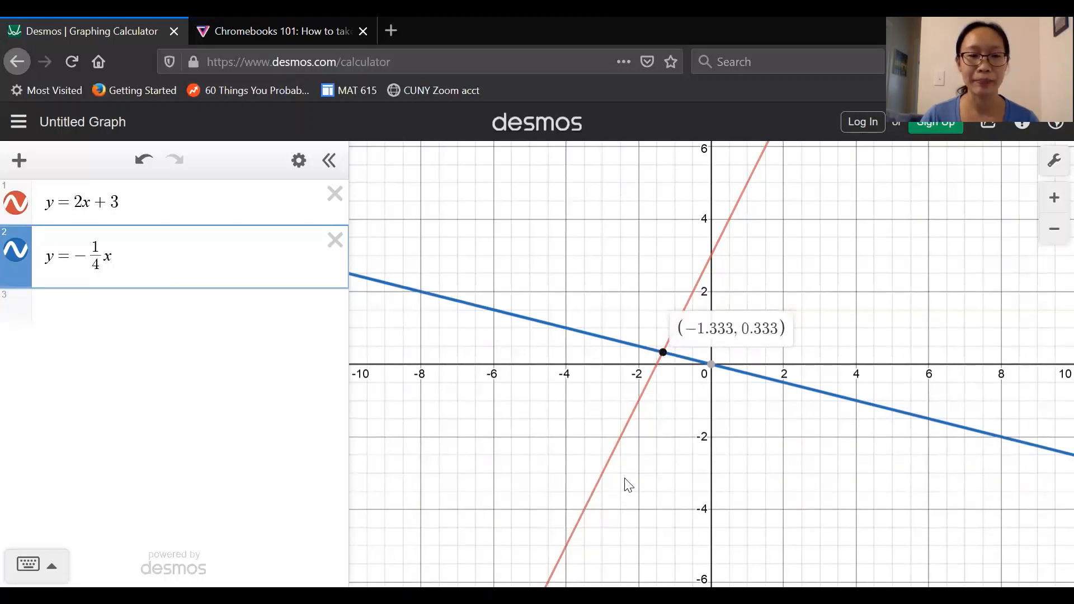
pyautogui.click(689, 432)
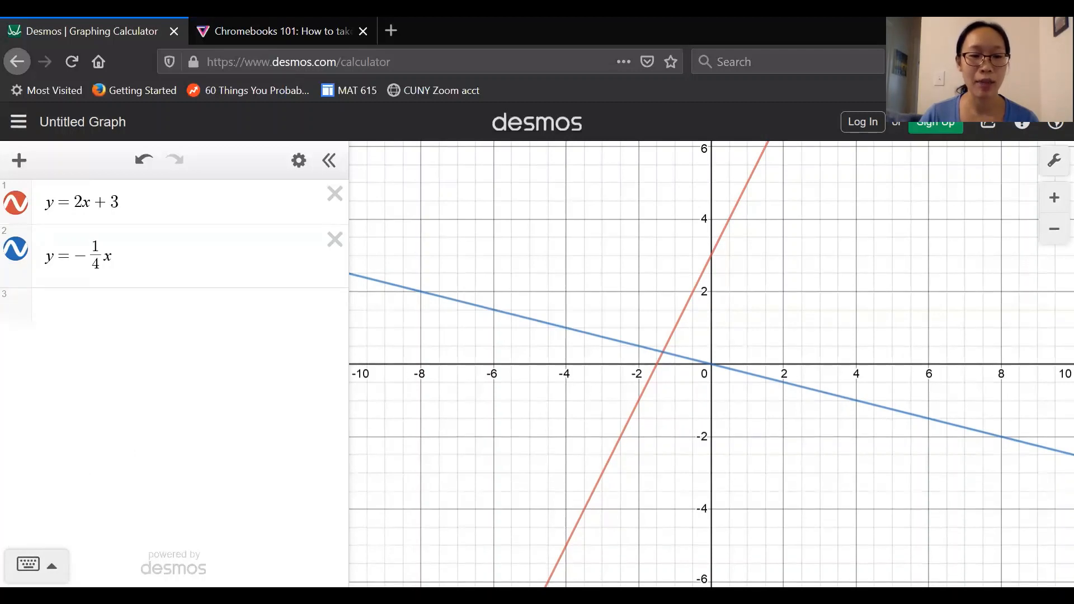
# Step: Using the on-screen keypad, enter y = x² − 3x + 2 in a new expression row
pyautogui.click(31, 565)
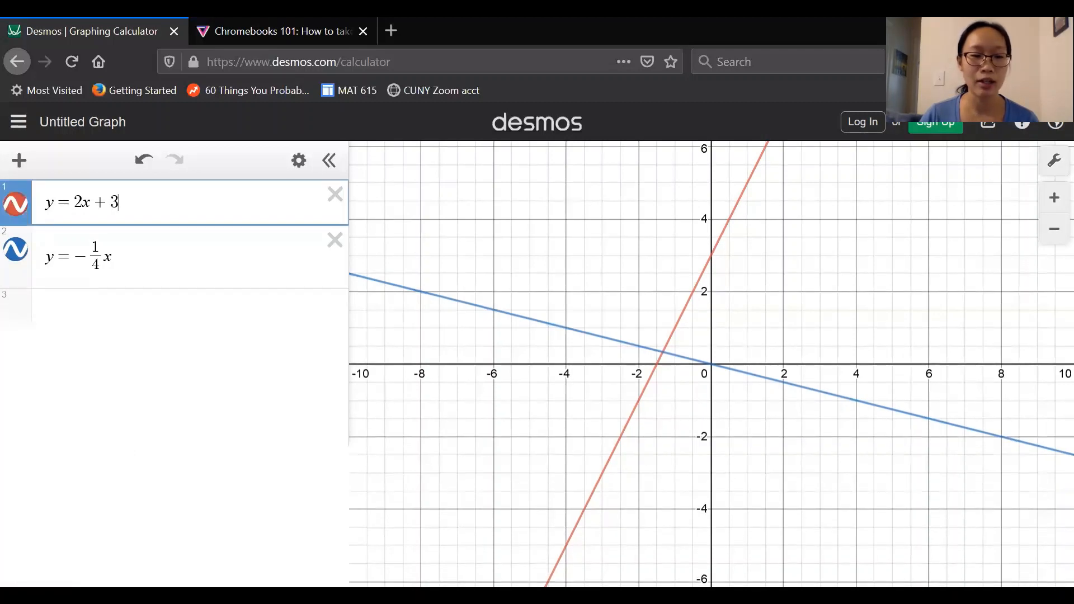
pyautogui.click(108, 307)
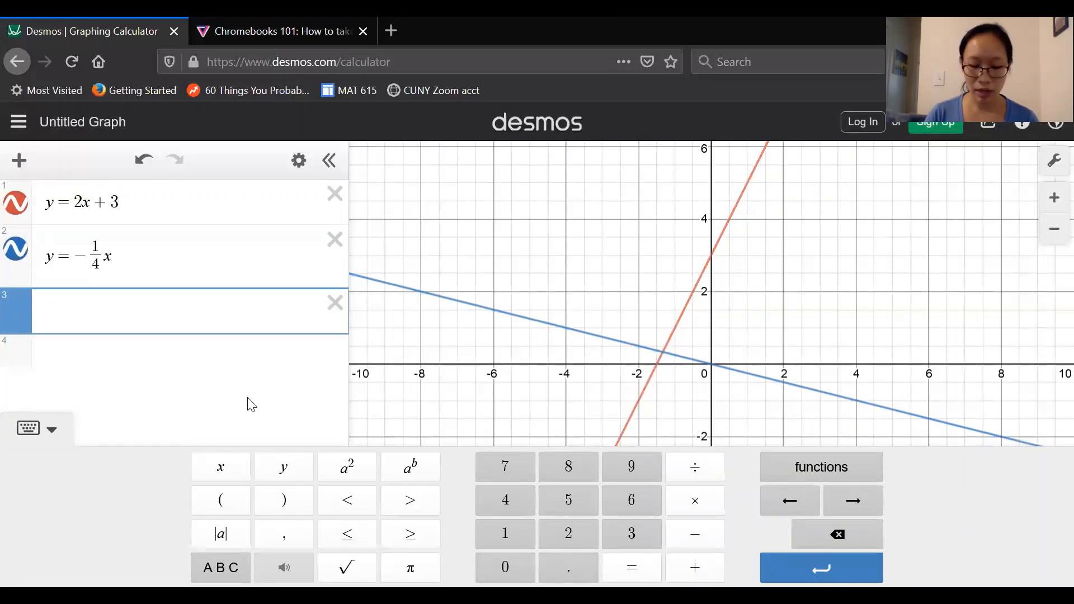
pyautogui.write('y=')
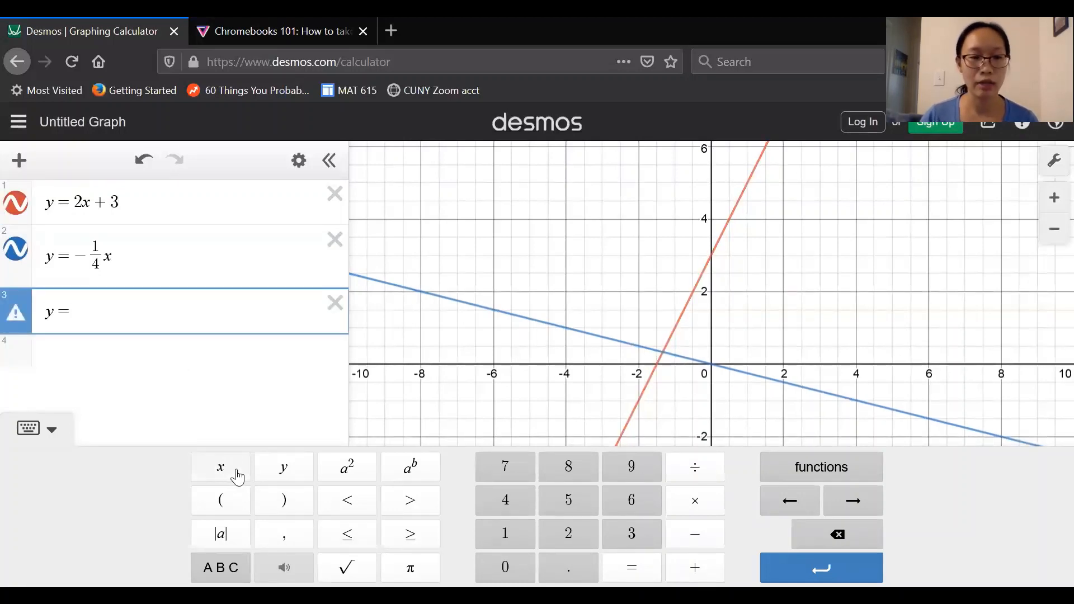
pyautogui.click(235, 478)
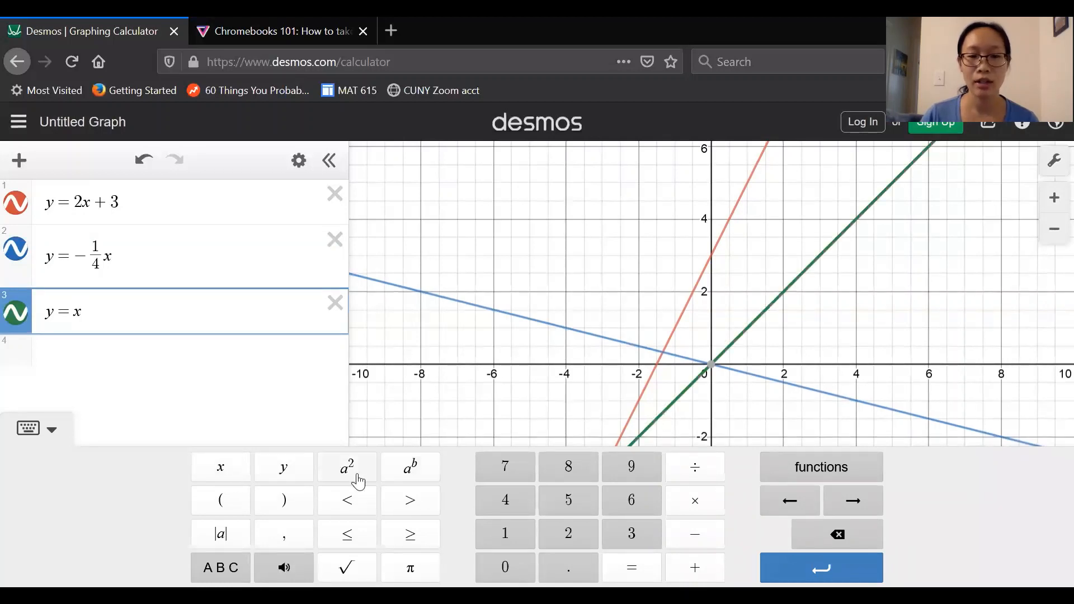
pyautogui.click(357, 480)
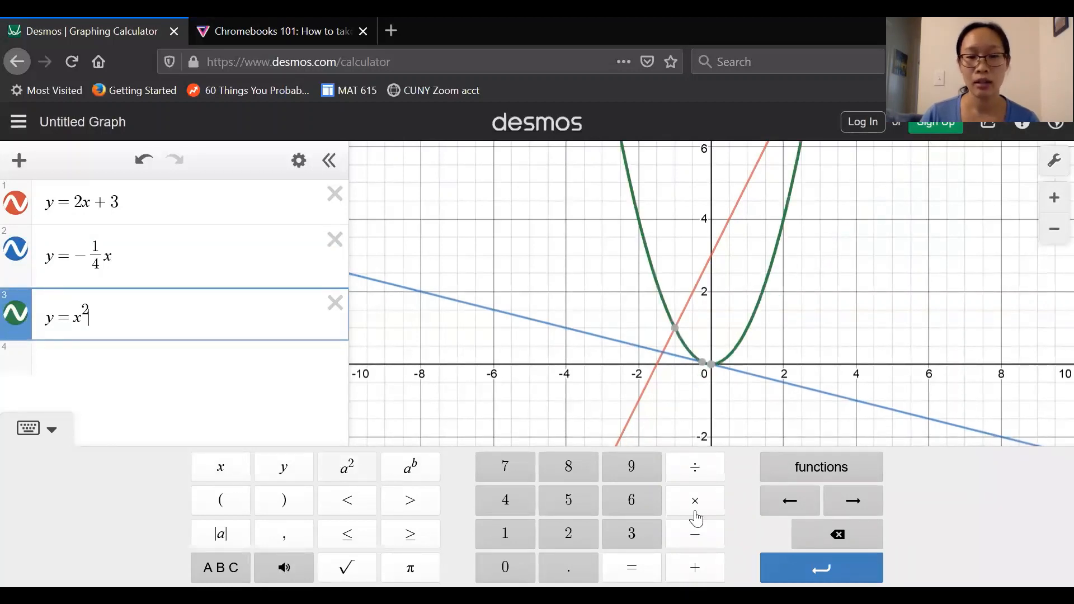
pyautogui.click(693, 534)
pyautogui.click(626, 533)
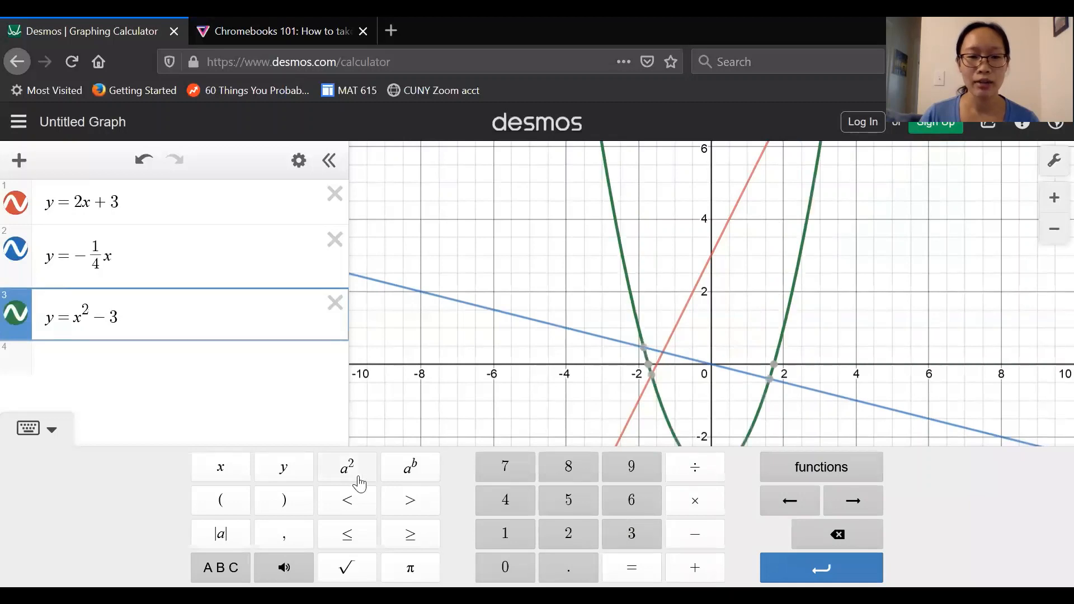
pyautogui.click(241, 475)
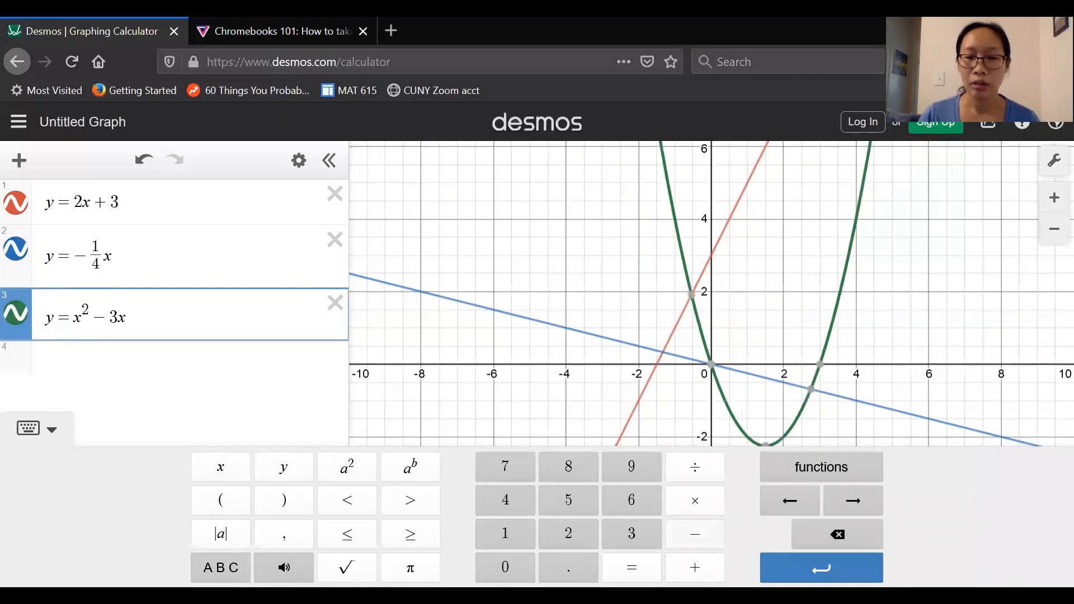
pyautogui.click(695, 567)
pyautogui.click(567, 534)
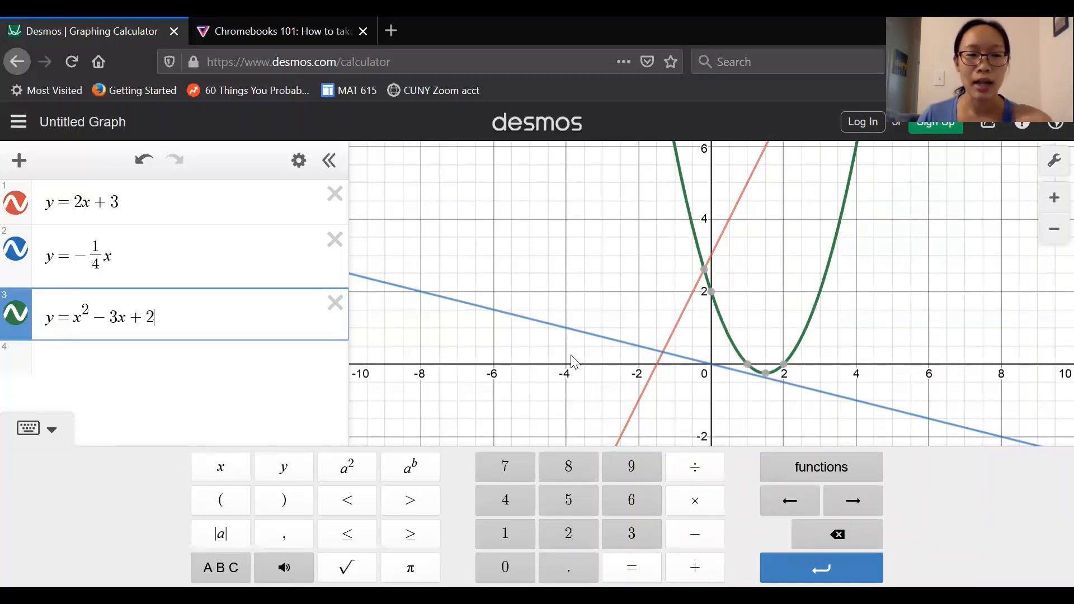
# Step: Hide the graphs of both lines so only the parabola remains visible
pyautogui.click(18, 260)
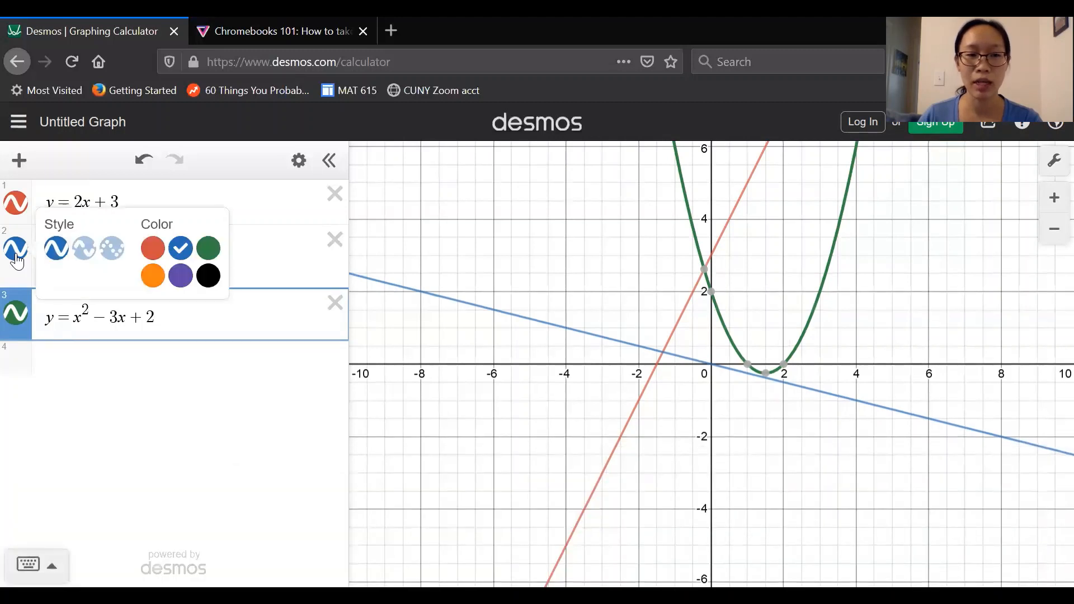
pyautogui.click(17, 260)
pyautogui.click(18, 257)
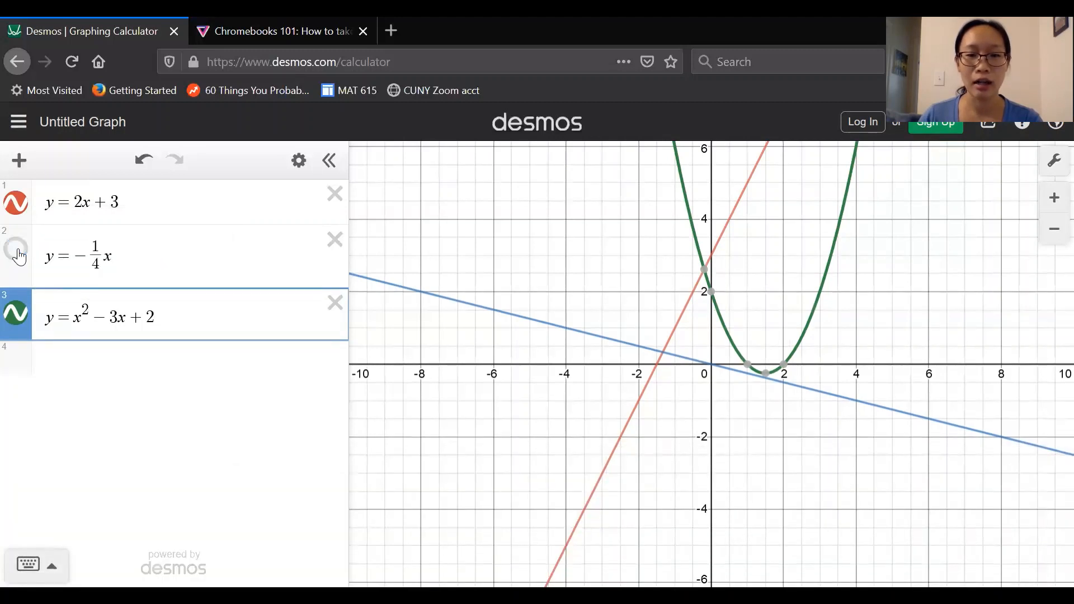
pyautogui.click(18, 257)
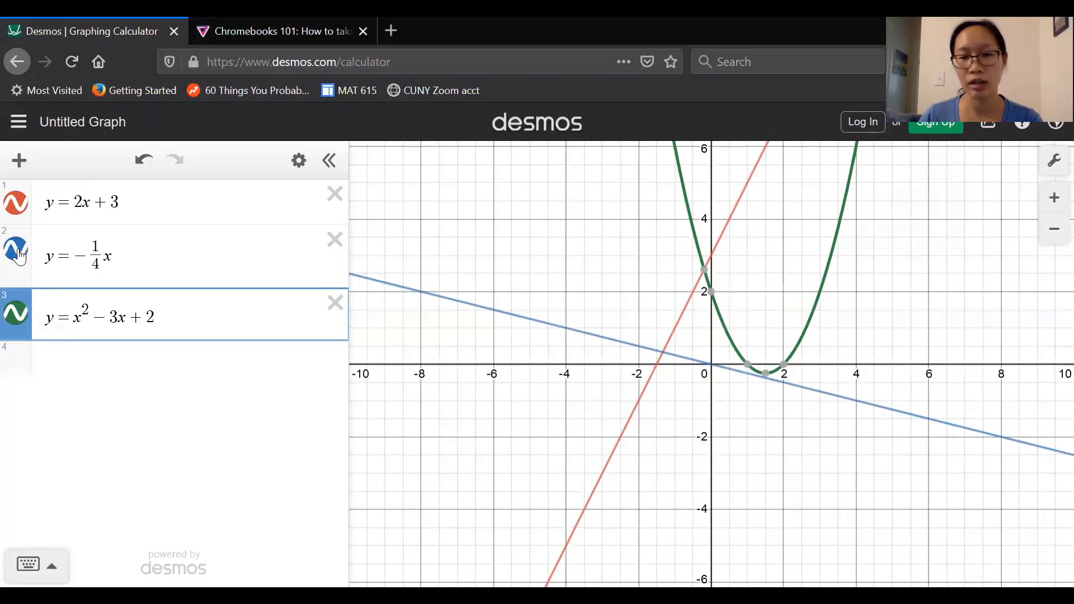
pyautogui.click(19, 258)
pyautogui.click(16, 204)
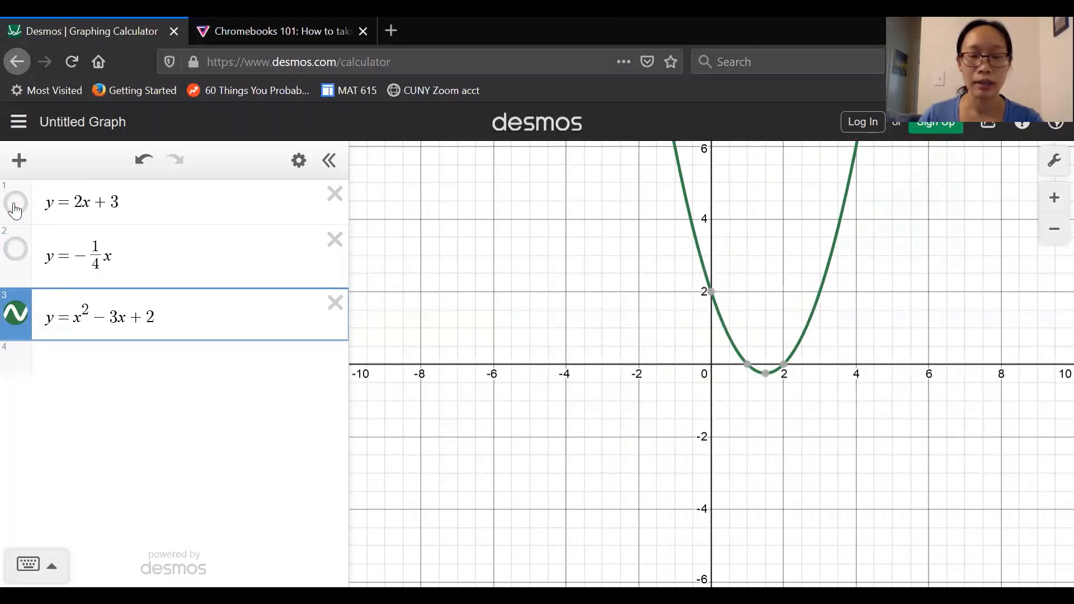
# Step: Enter y = 5√x in a new expression row using the keypad
pyautogui.click(86, 369)
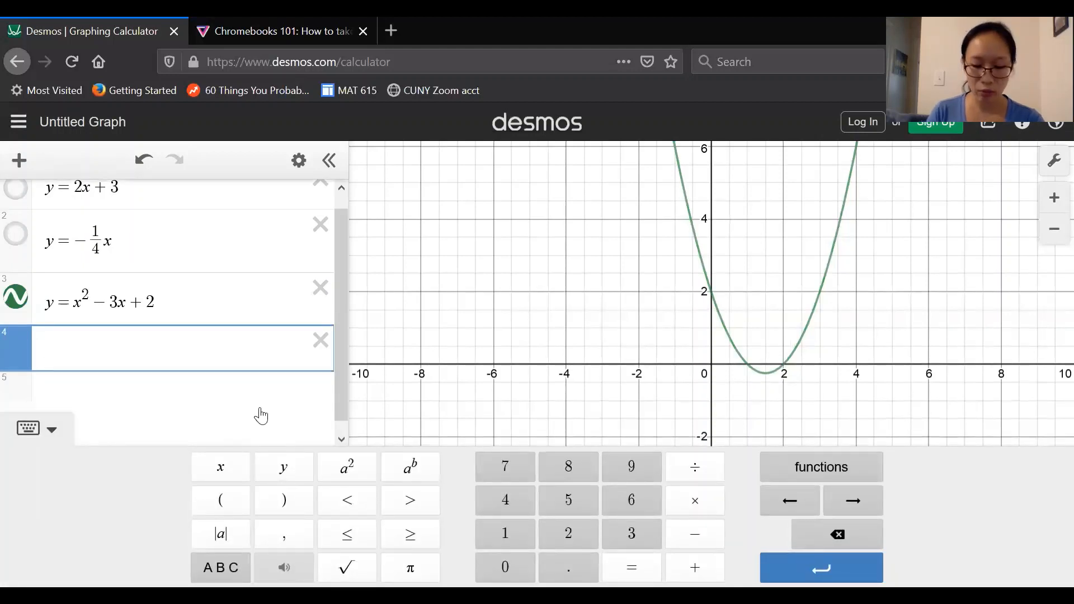
pyautogui.write('y=')
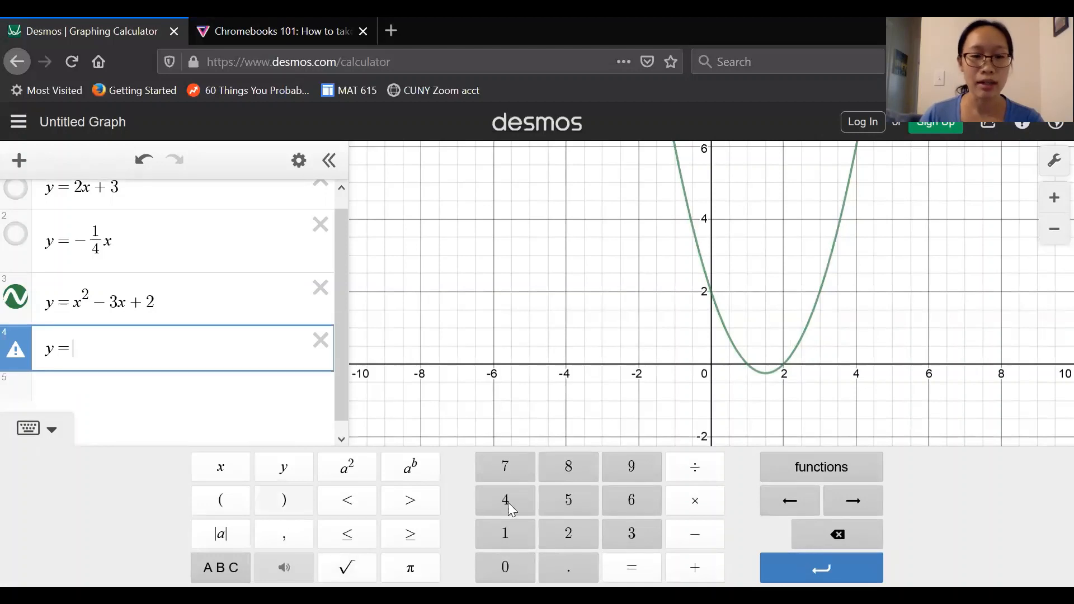
pyautogui.click(573, 503)
pyautogui.click(347, 567)
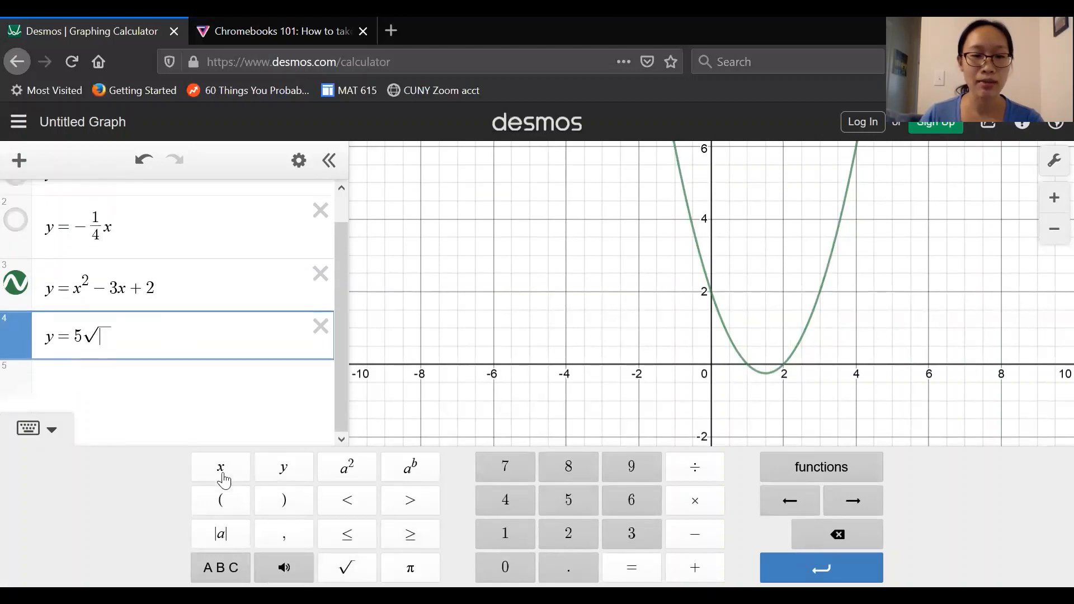
pyautogui.click(223, 475)
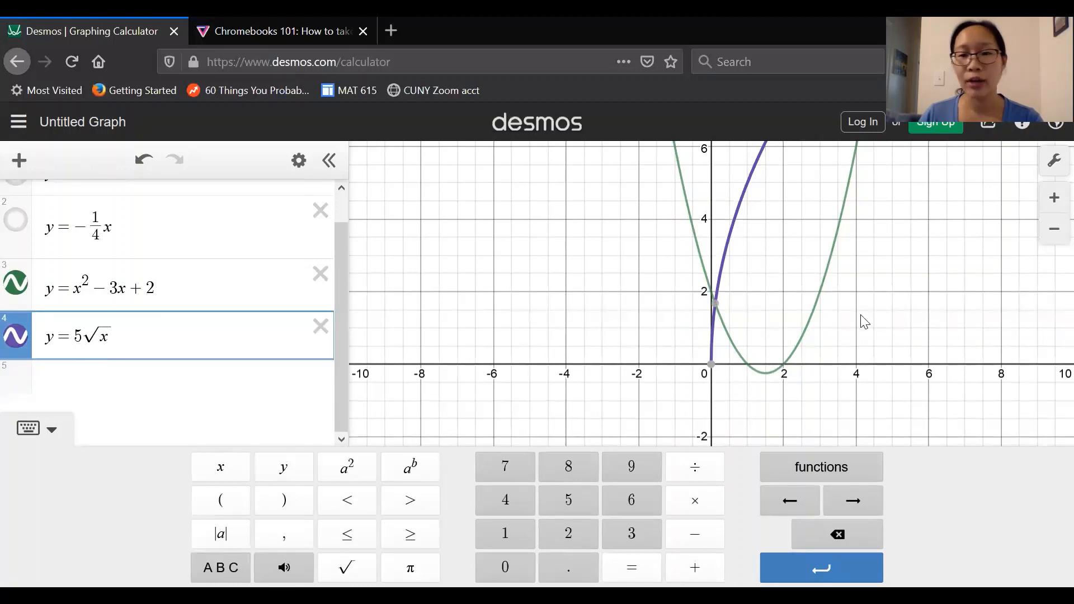
# Step: Zoom out and pan the graph to examine the square-root curve and parabola at a wider scale
pyautogui.click(1013, 283)
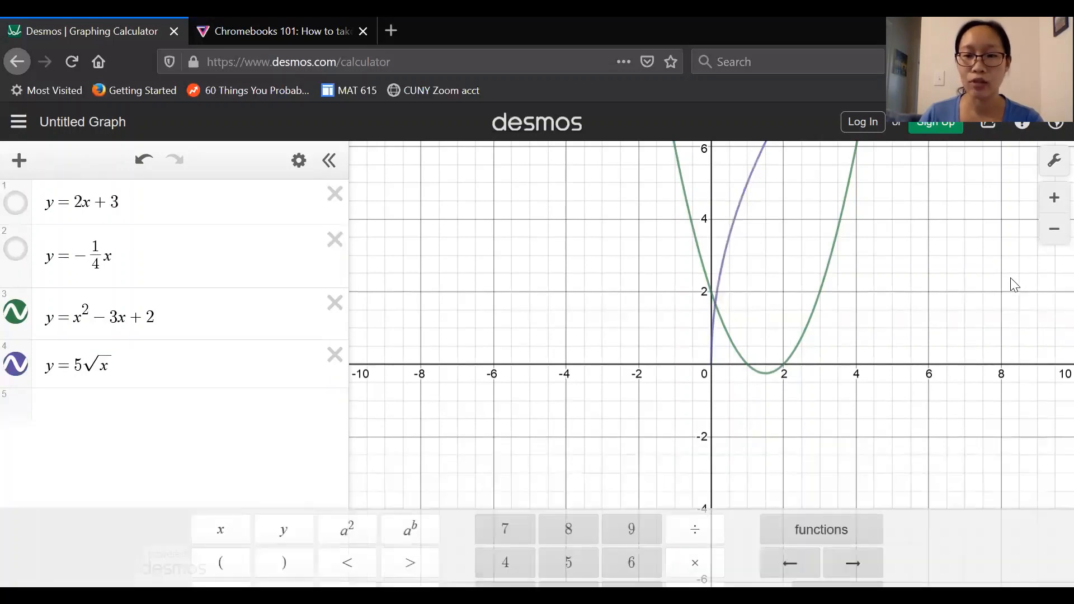
pyautogui.moveTo(975, 307); pyautogui.dragTo(840, 384)
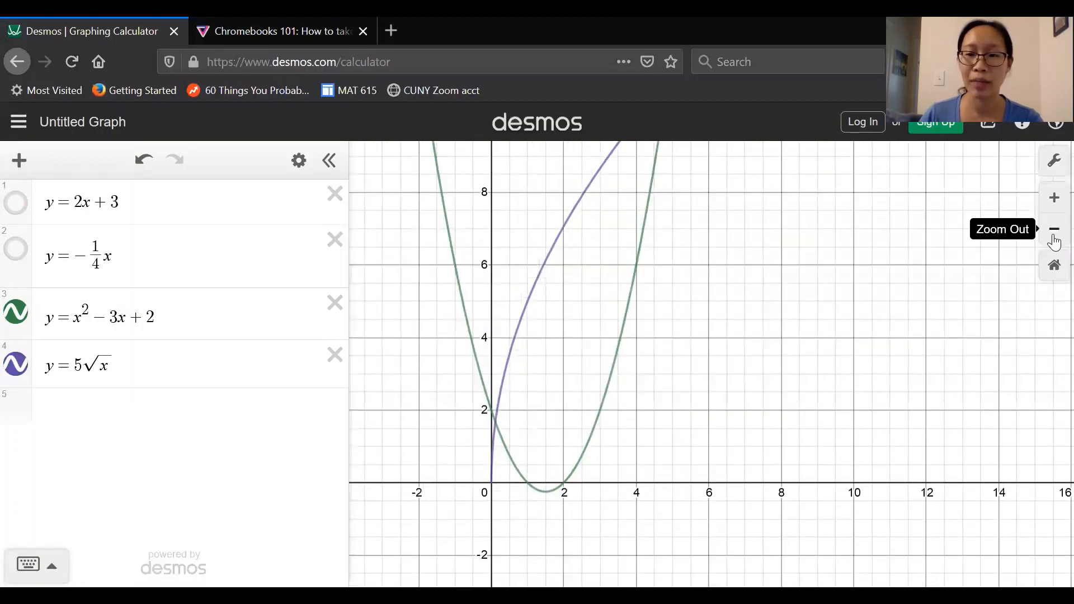
pyautogui.click(1054, 229)
pyautogui.click(1053, 236)
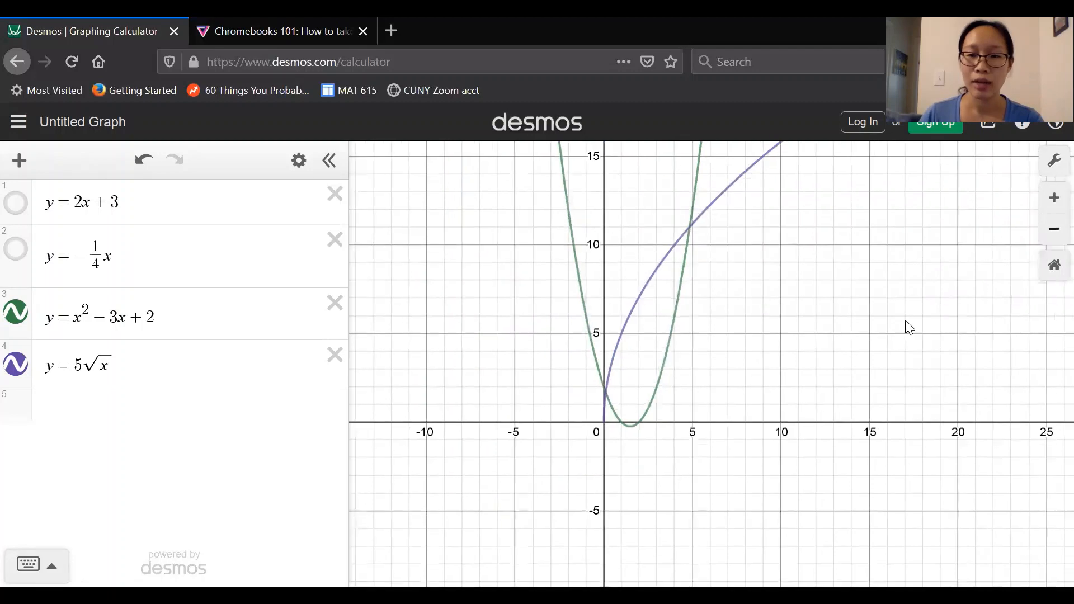
pyautogui.moveTo(905, 320); pyautogui.dragTo(853, 440)
pyautogui.moveTo(887, 349); pyautogui.dragTo(891, 331)
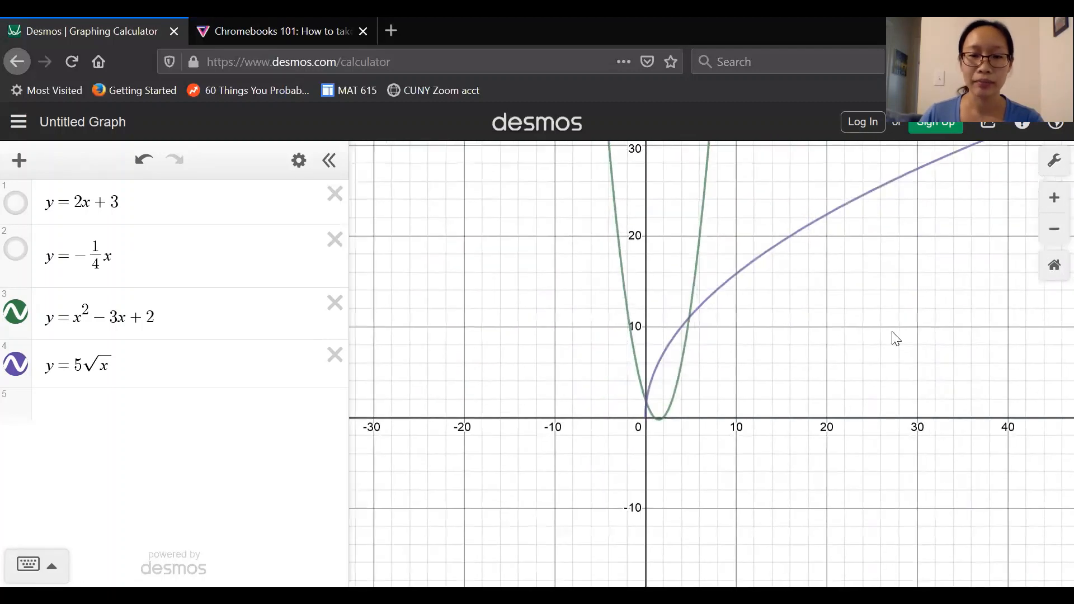
# Step: Enter y = |2x − 1| in a new expression row using the keypad's absolute-value key
pyautogui.click(124, 414)
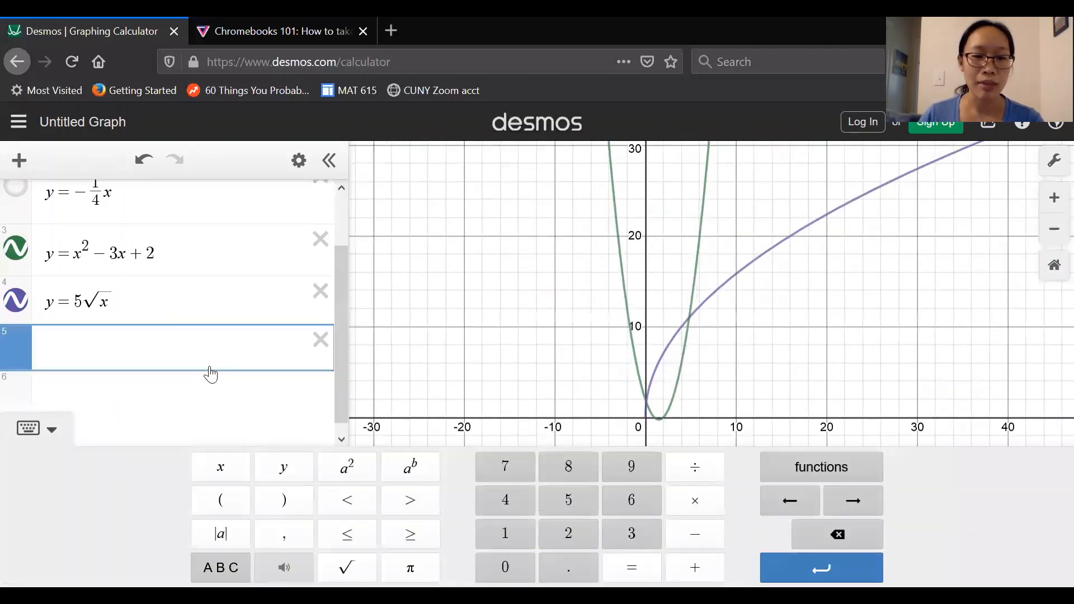
pyautogui.write('y=')
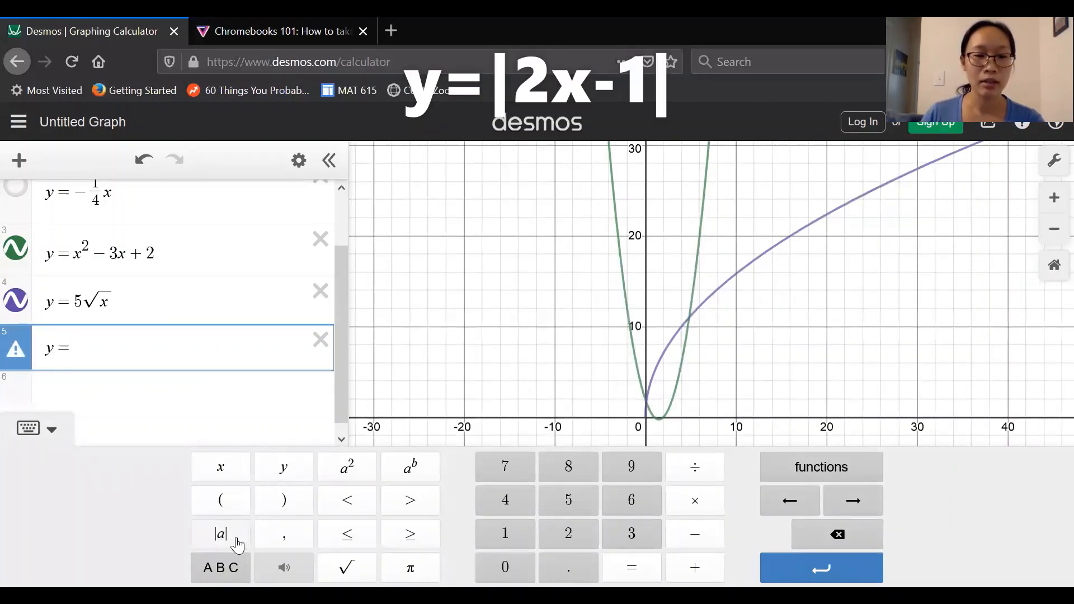
pyautogui.click(221, 534)
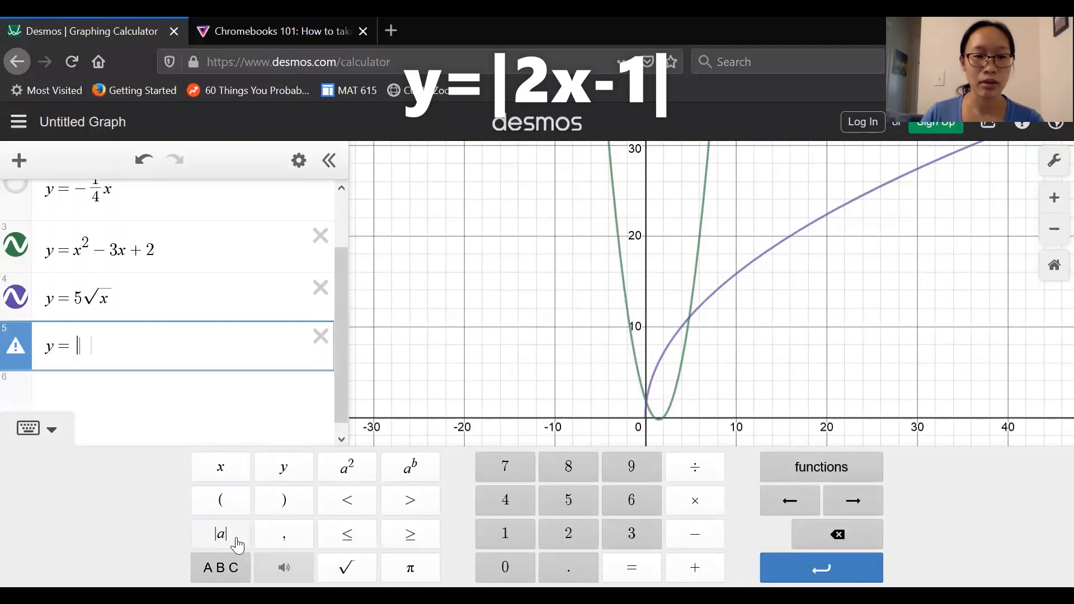
pyautogui.click(568, 533)
pyautogui.click(224, 467)
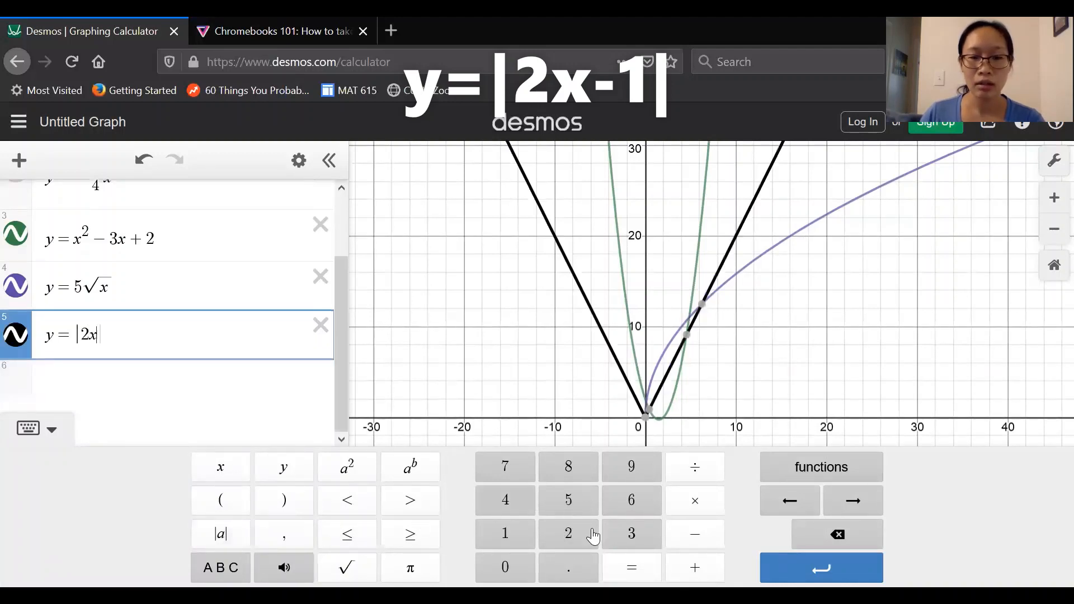
pyautogui.click(694, 534)
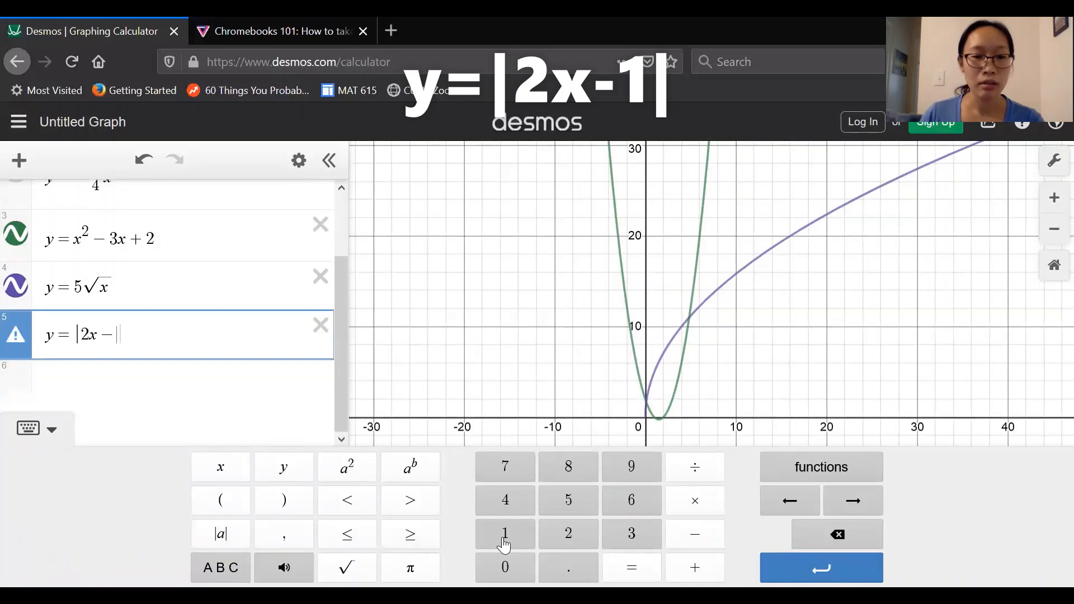
pyautogui.click(505, 533)
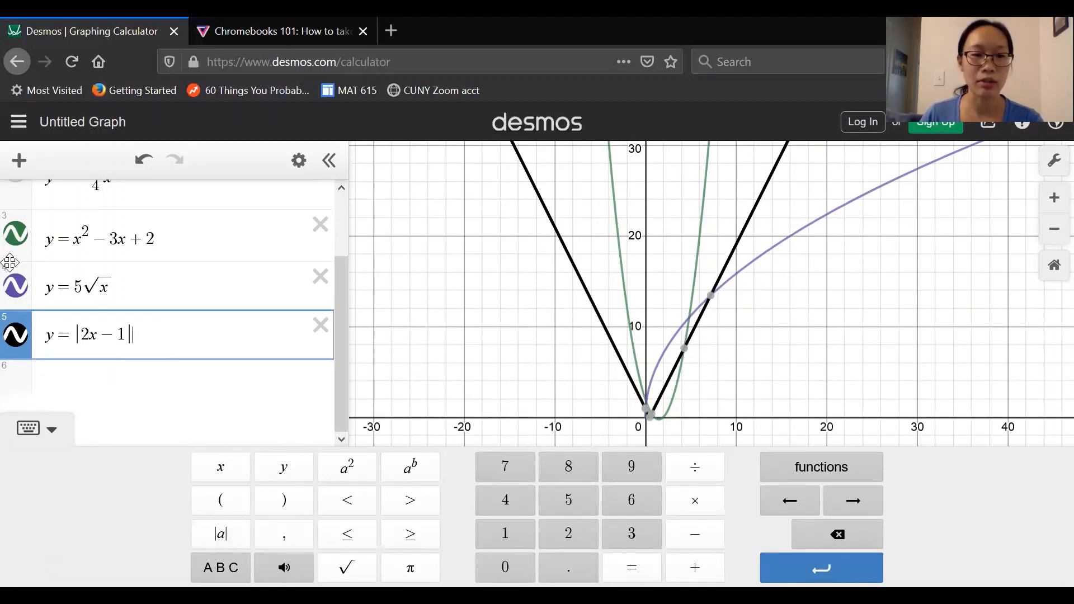
# Step: Hide the graphs of the parabola and the square-root curve so only the absolute-value graph remains visible
pyautogui.click(16, 312)
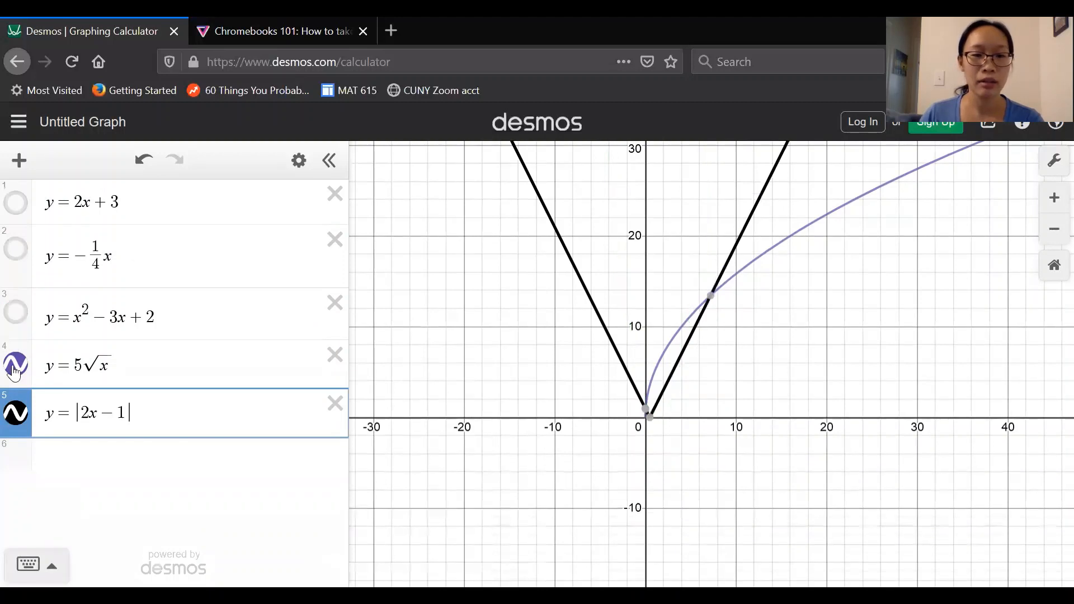
pyautogui.click(15, 366)
# Step: Enter the exponential function y = 3^x in a new expression row using the keypad's exponent key
pyautogui.click(115, 445)
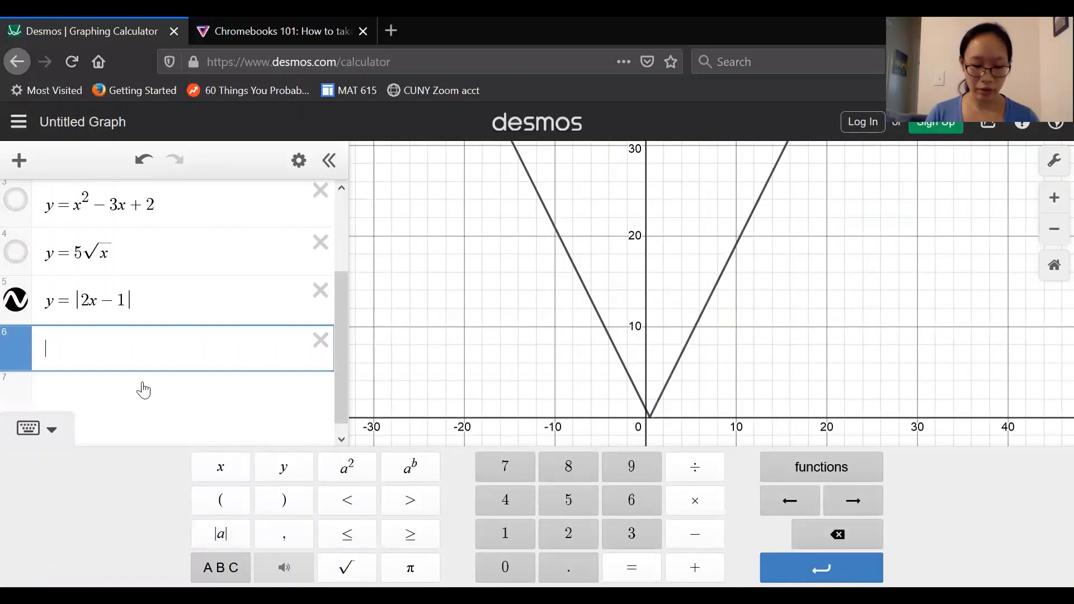
pyautogui.write('y')
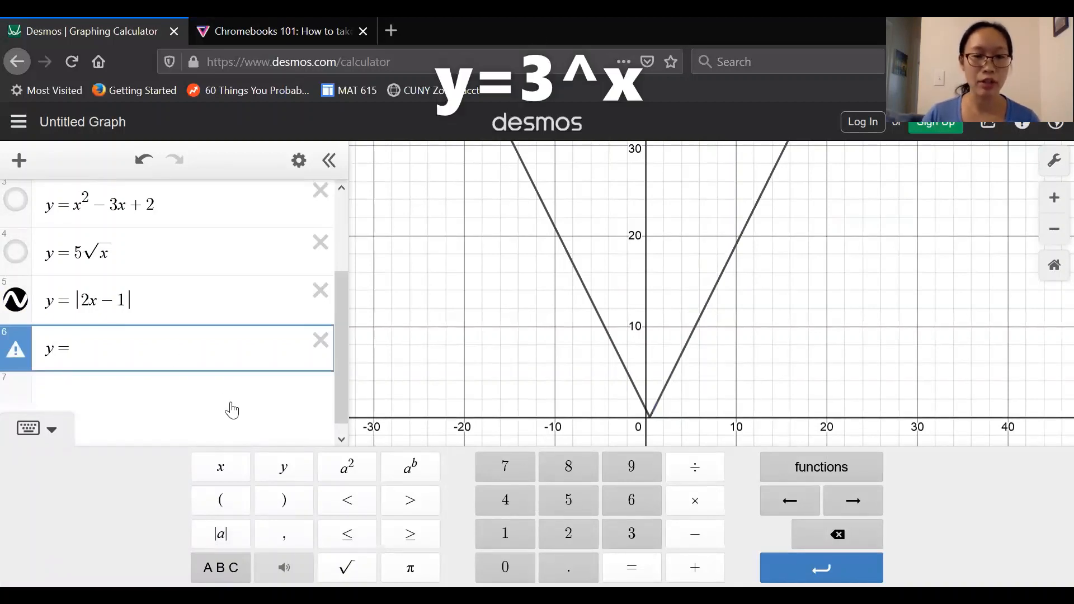
pyautogui.write('=3')
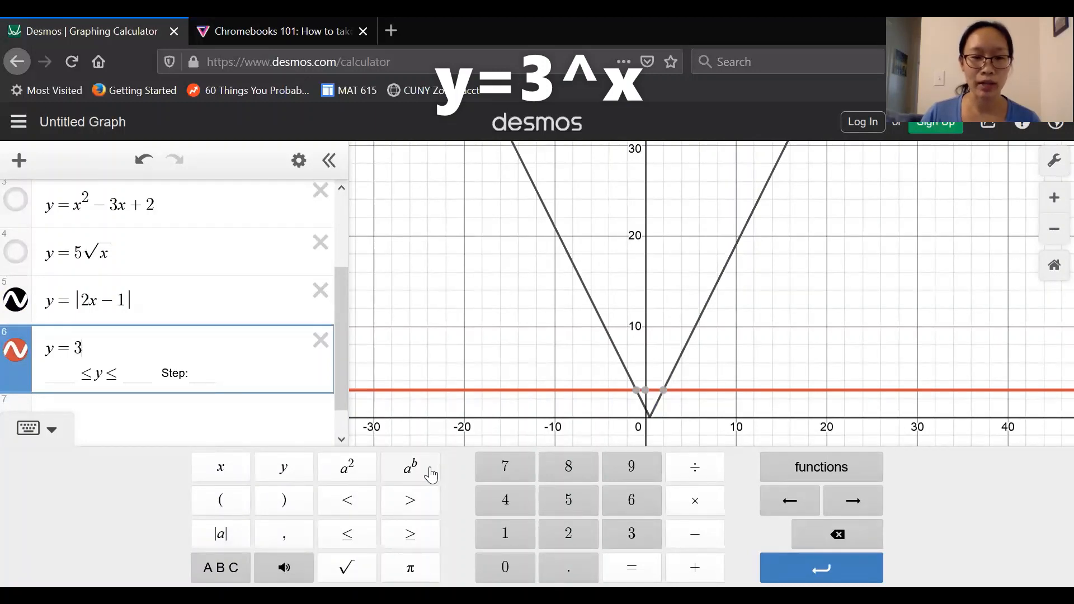
pyautogui.click(431, 475)
pyautogui.write('x')
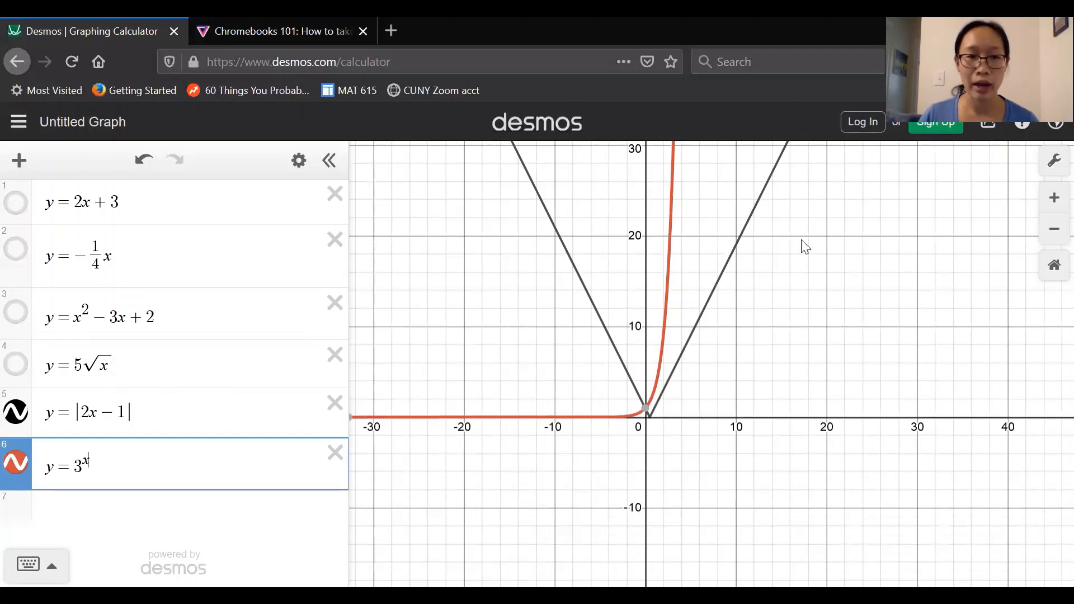
# Step: Switch to the Chromebooks 101 screenshot article in the other browser tab
pyautogui.click(216, 31)
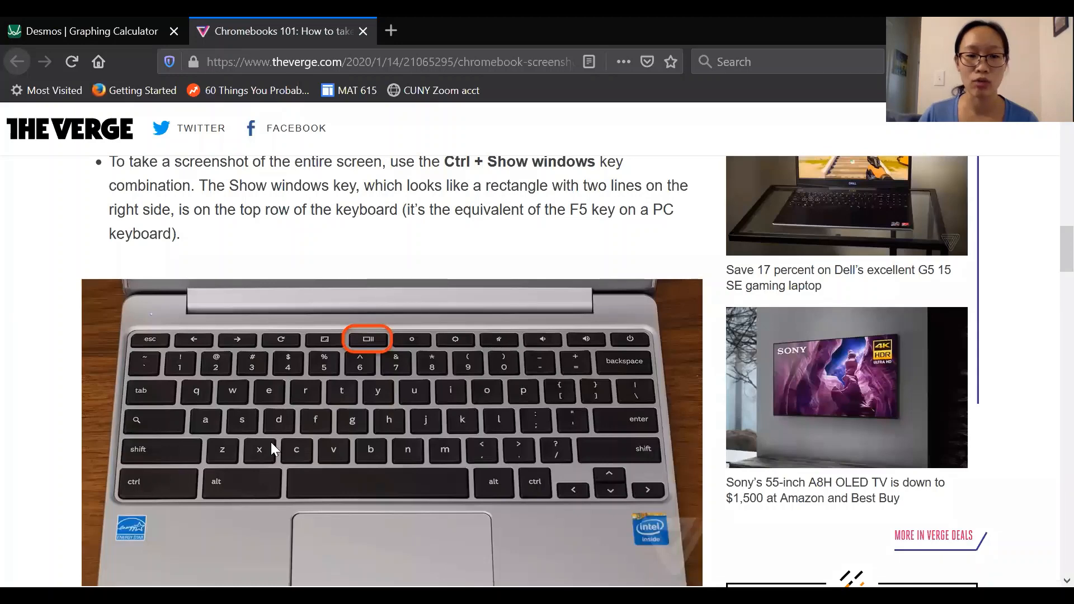